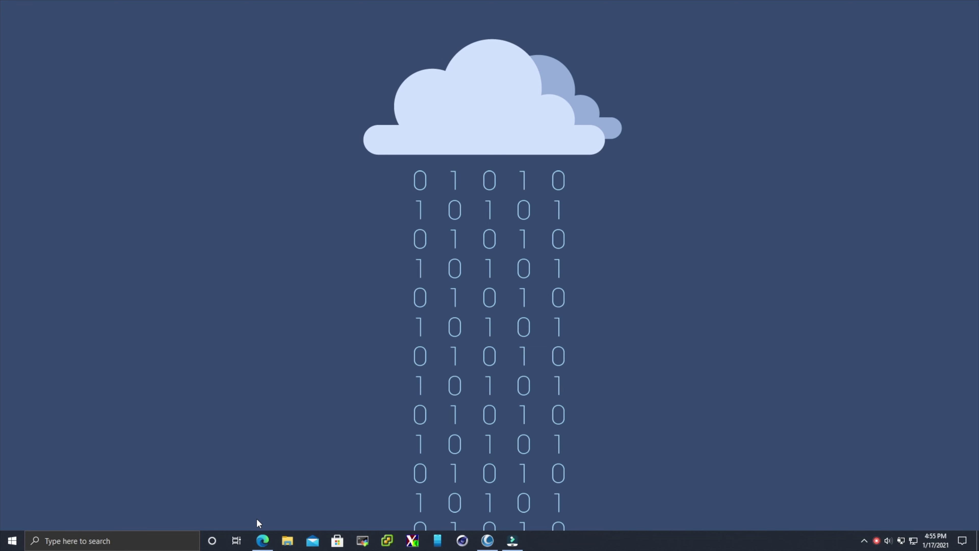
Restore the Edge window showing the Glarysoft homepage with Glary Utilities 5.
{"action": "left_click", "coordinate": [262, 541]}
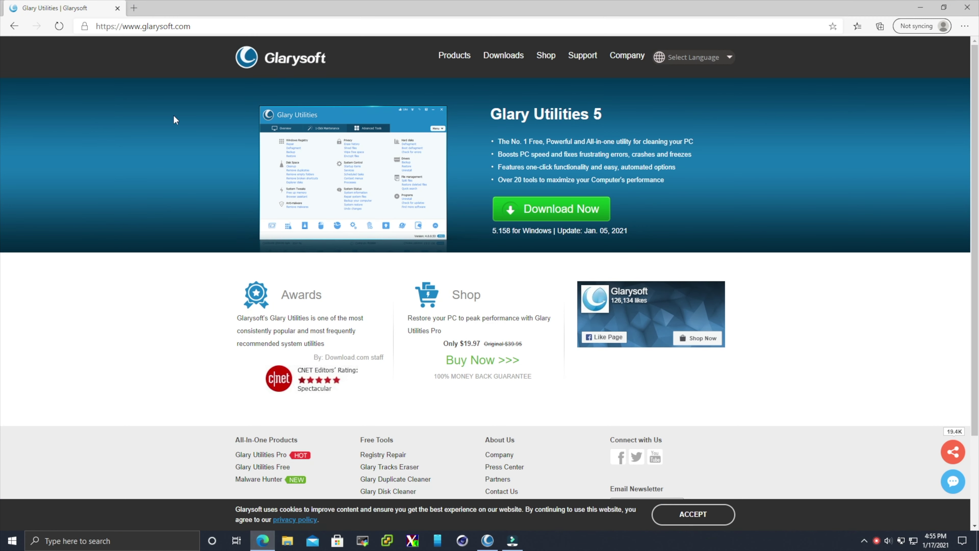
{"action": "left_click", "coordinate": [195, 24]}
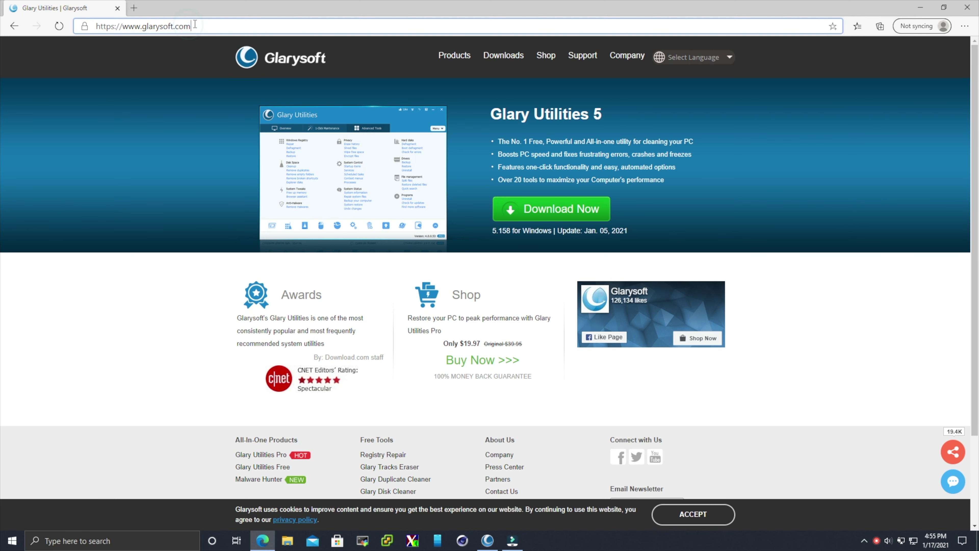
{"action": "left_click_drag", "start_coordinate": [194, 24], "coordinate": [74, 28]}
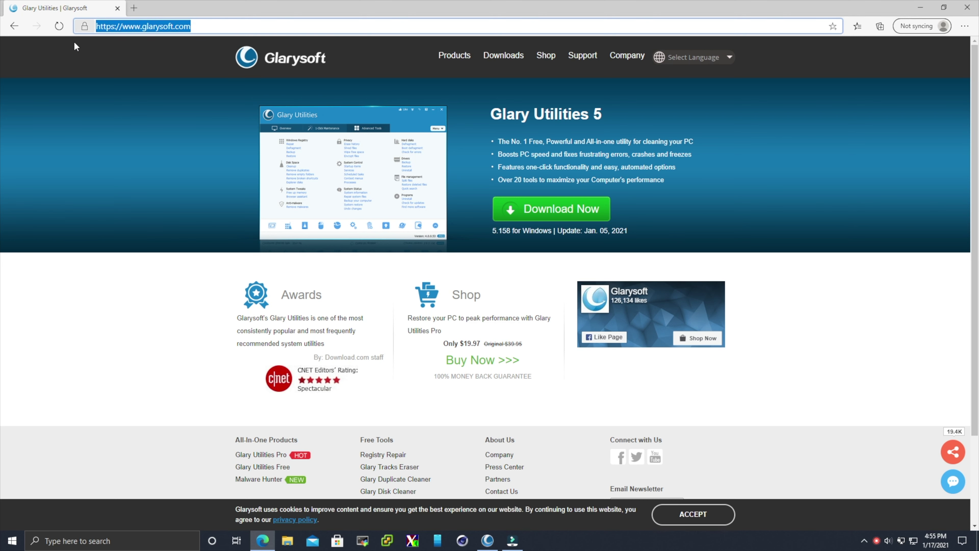
{"action": "left_click", "coordinate": [94, 306]}
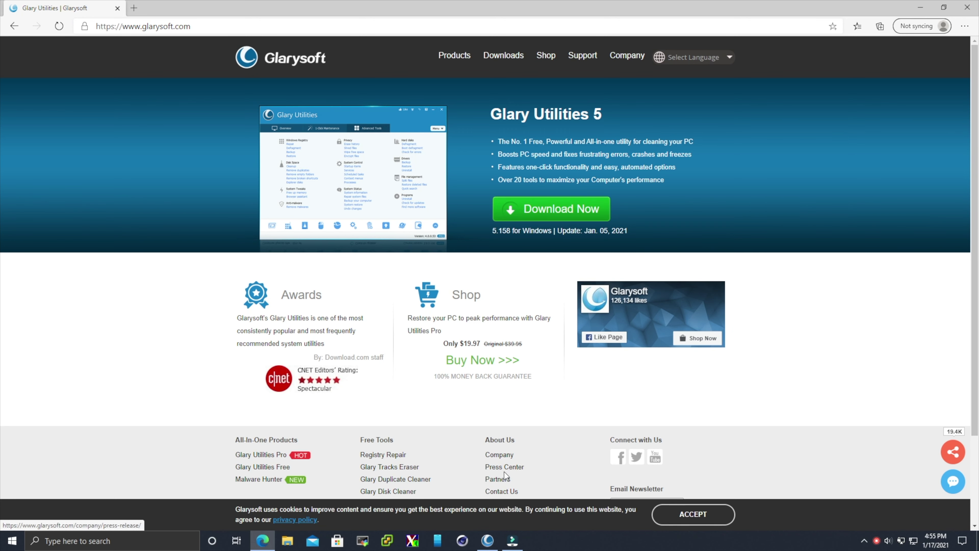
Bring the Glary Utilities Overview window to the front and move it up and left.
{"action": "left_click", "coordinate": [489, 542]}
{"action": "left_click", "coordinate": [967, 7]}
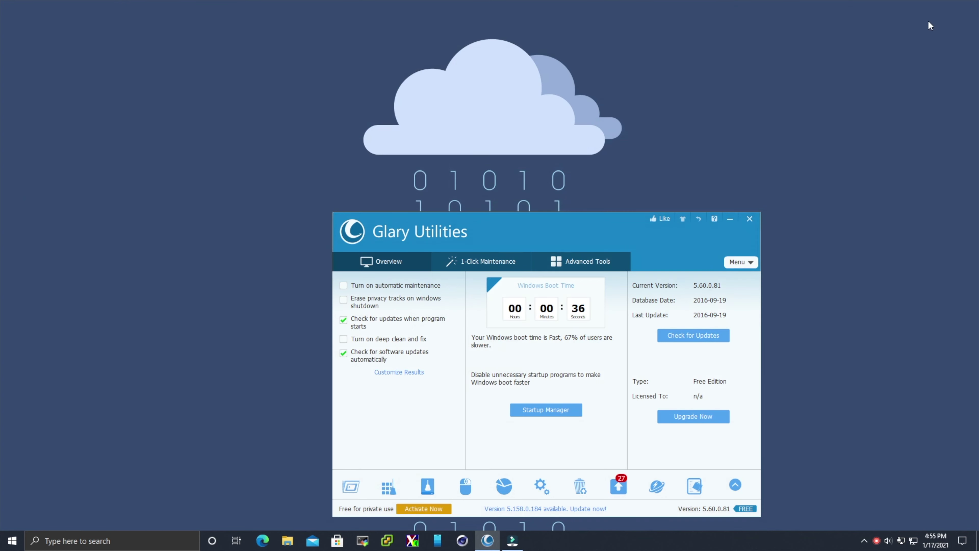
{"action": "left_click_drag", "start_coordinate": [532, 214], "coordinate": [520, 189]}
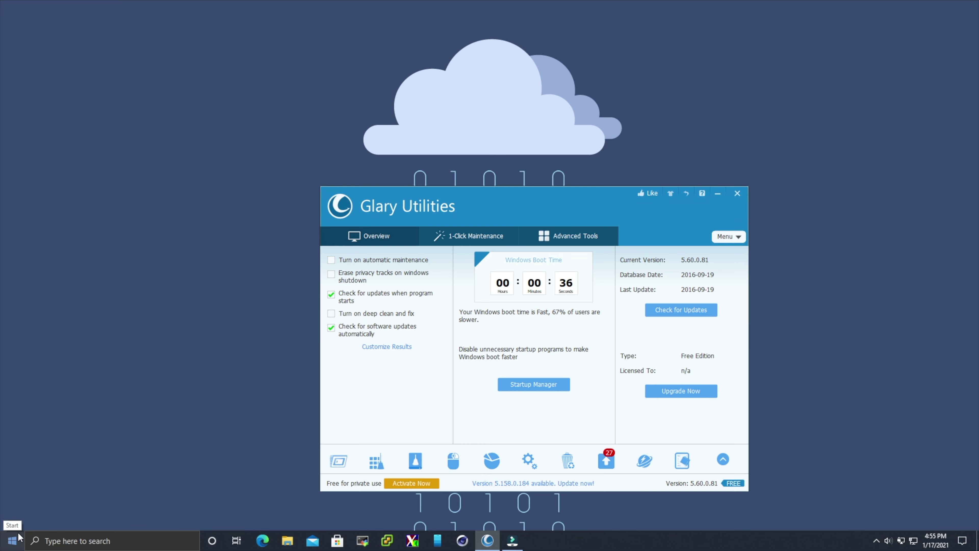
Launch msconfig and tick 'Make all boot settings permanent' on the Boot tab.
{"action": "left_click", "coordinate": [13, 540]}
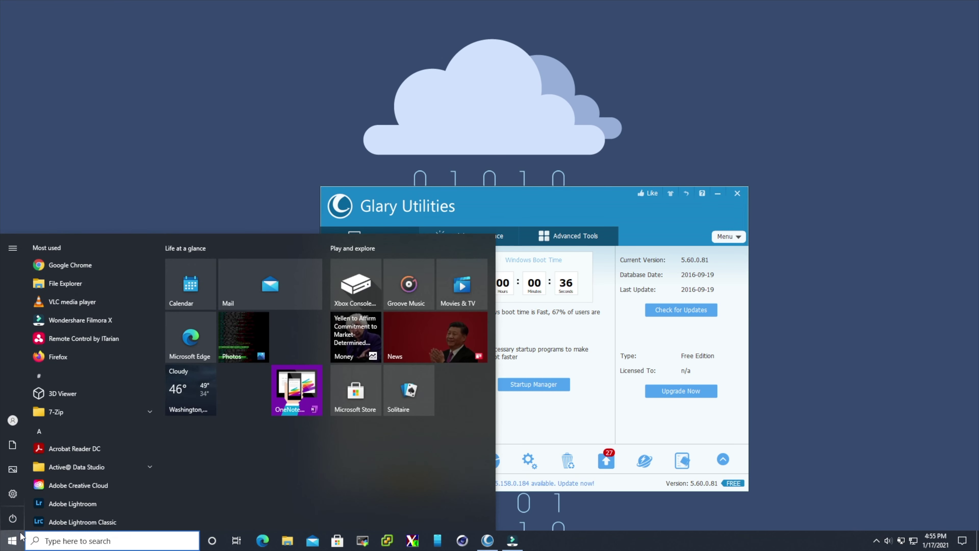
{"action": "type", "text": "msconfig"}
{"action": "key", "text": "Return"}
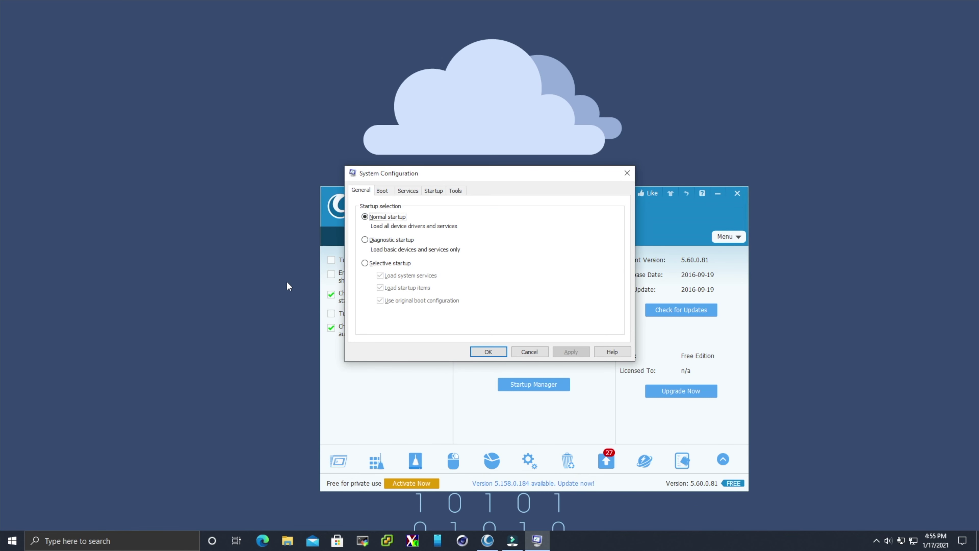
{"action": "left_click", "coordinate": [382, 190]}
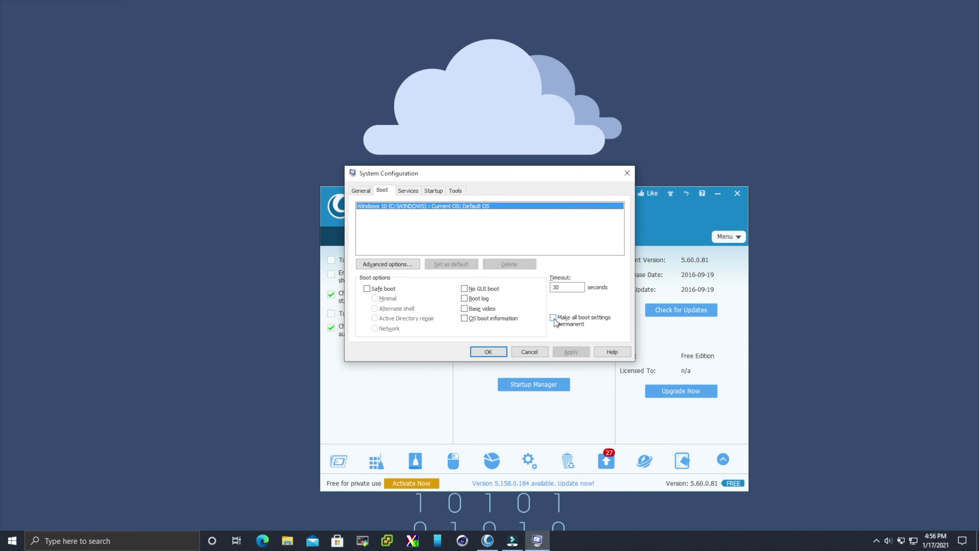
{"action": "left_click", "coordinate": [553, 318]}
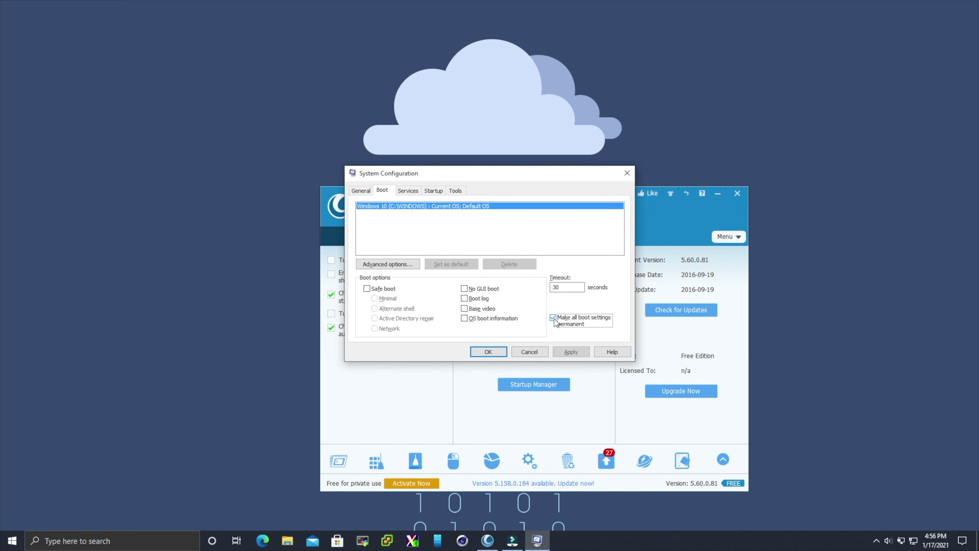
Set the number of processors to 12 in Advanced boot options, then apply and confirm.
{"action": "left_click", "coordinate": [399, 266]}
{"action": "left_click", "coordinate": [412, 192]}
{"action": "left_click", "coordinate": [424, 204]}
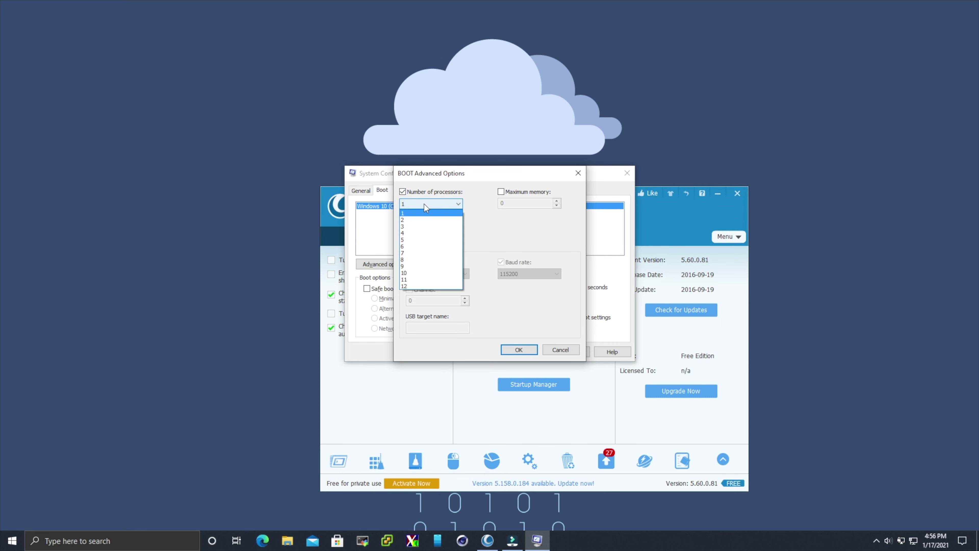
{"action": "left_click", "coordinate": [423, 285]}
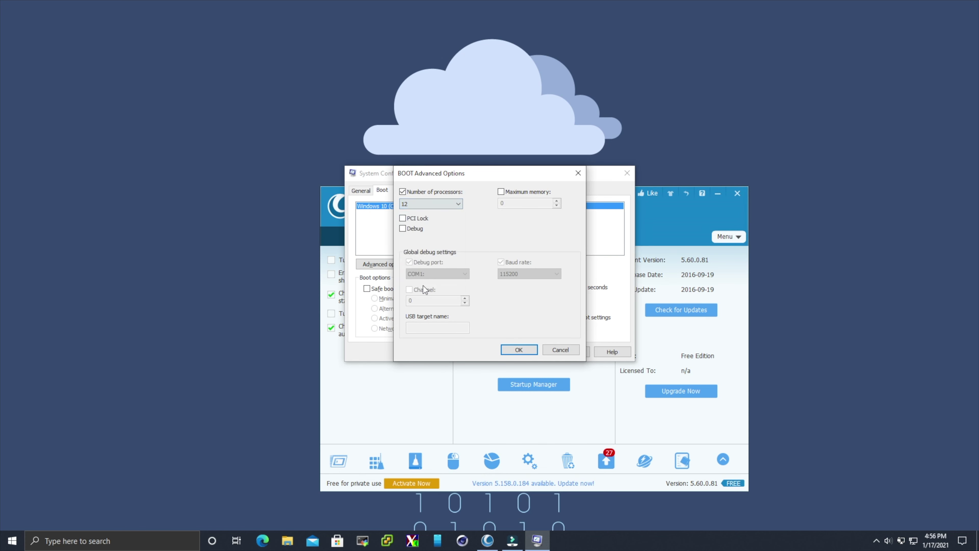
{"action": "left_click", "coordinate": [519, 350]}
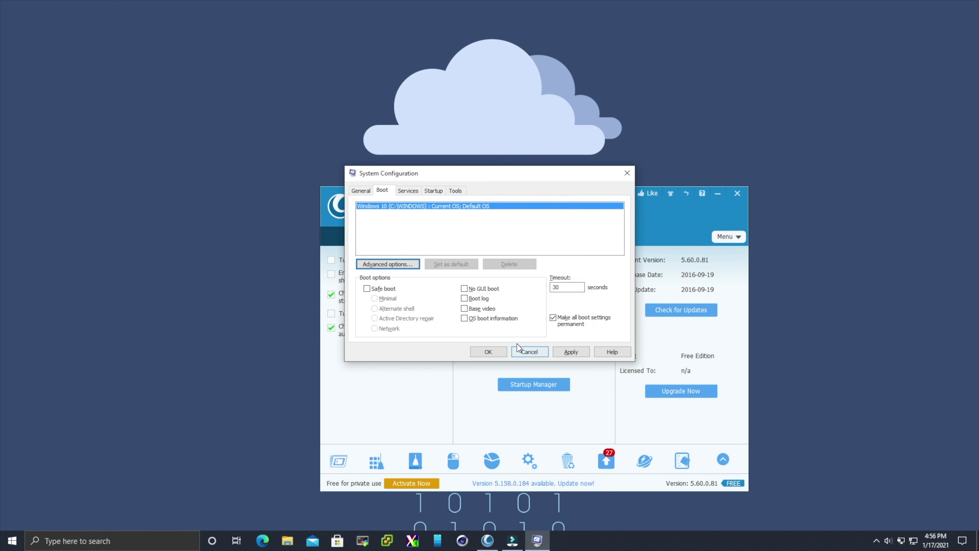
{"action": "left_click", "coordinate": [576, 354]}
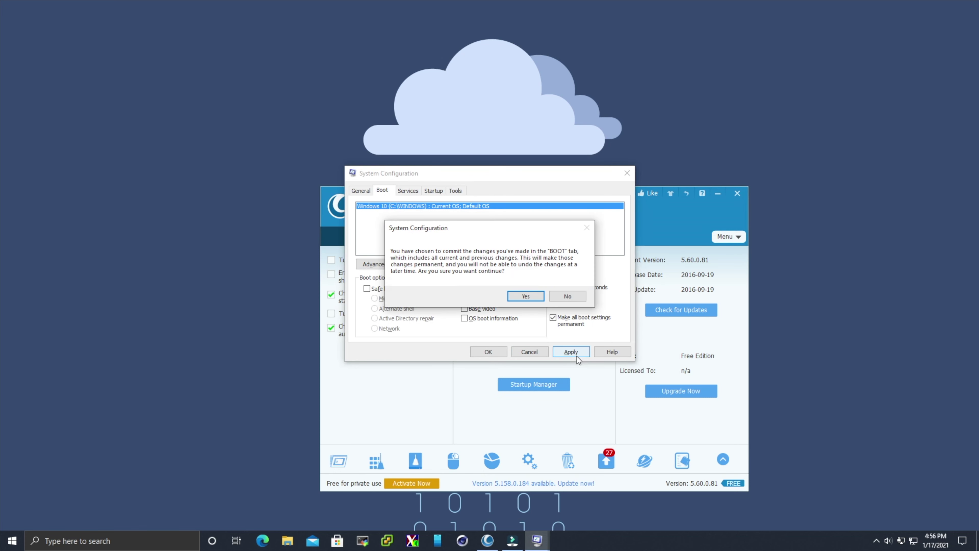
{"action": "left_click", "coordinate": [526, 297]}
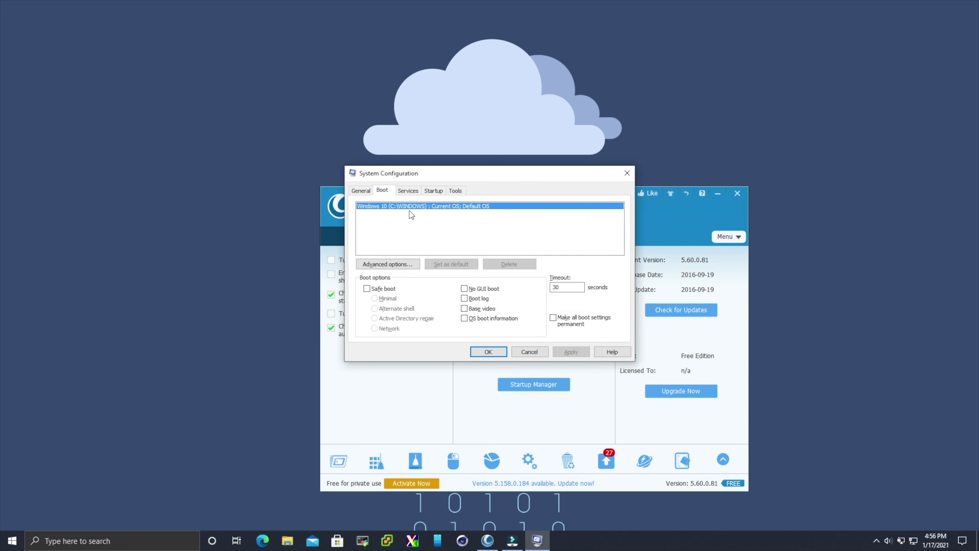
Hide all Microsoft services in the Services list.
{"action": "left_click", "coordinate": [408, 191]}
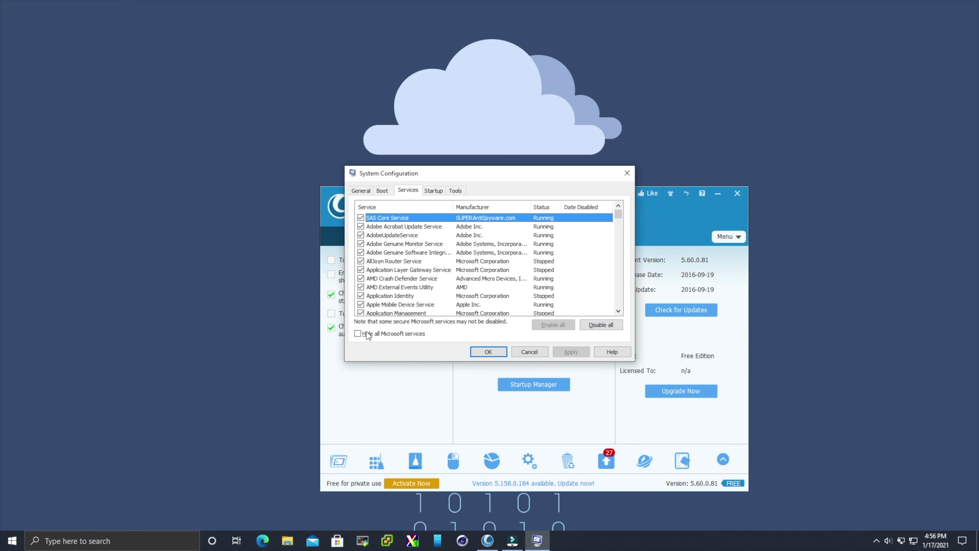
{"action": "left_click", "coordinate": [357, 333]}
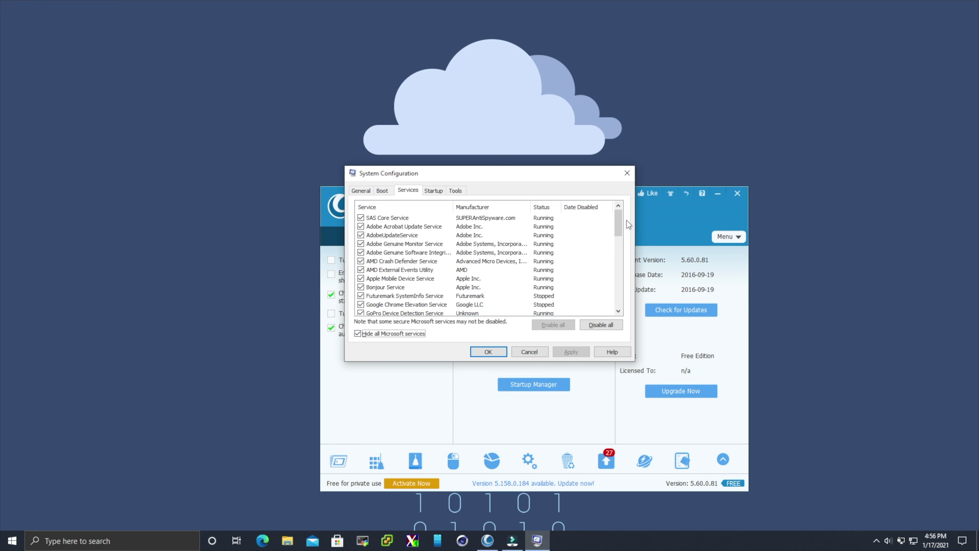
{"action": "left_click_drag", "start_coordinate": [617, 222], "coordinate": [625, 304]}
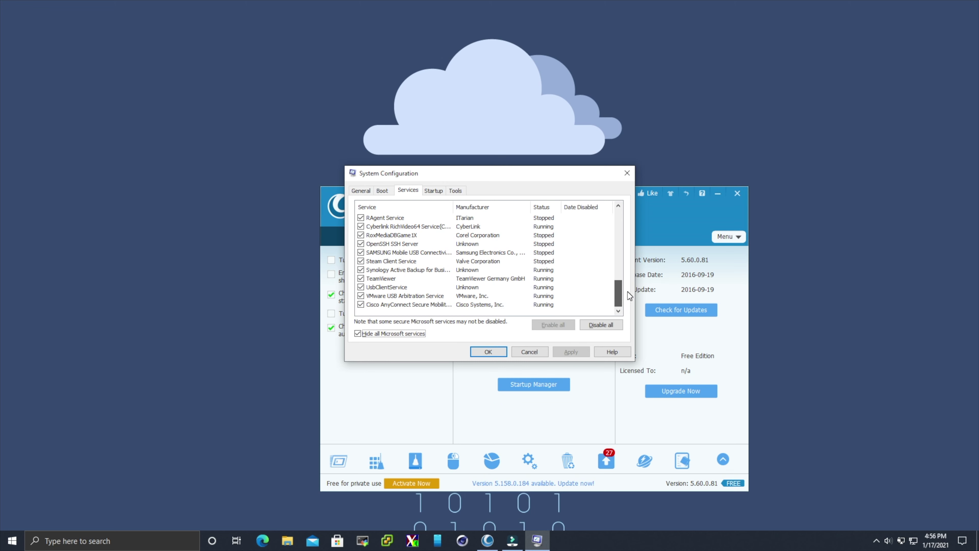
{"action": "left_click_drag", "start_coordinate": [629, 296], "coordinate": [616, 205]}
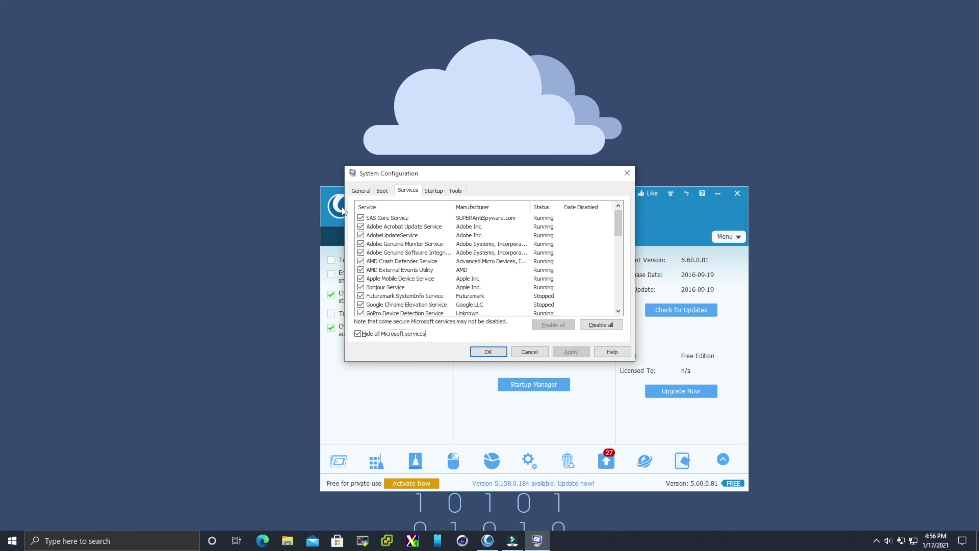
Untick SAS Core, Bonjour and GoPro Device Detection services, then apply.
{"action": "left_click", "coordinate": [361, 218]}
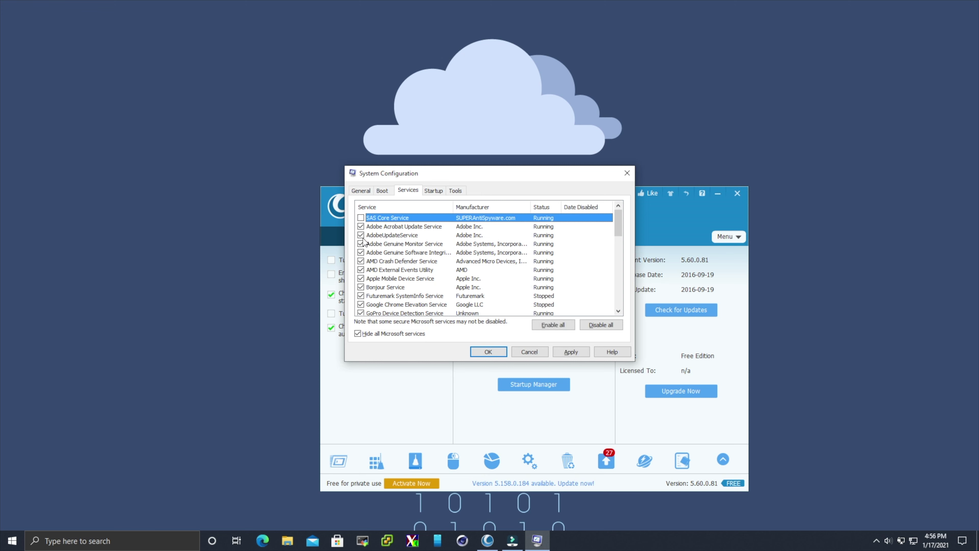
{"action": "left_click", "coordinate": [361, 288]}
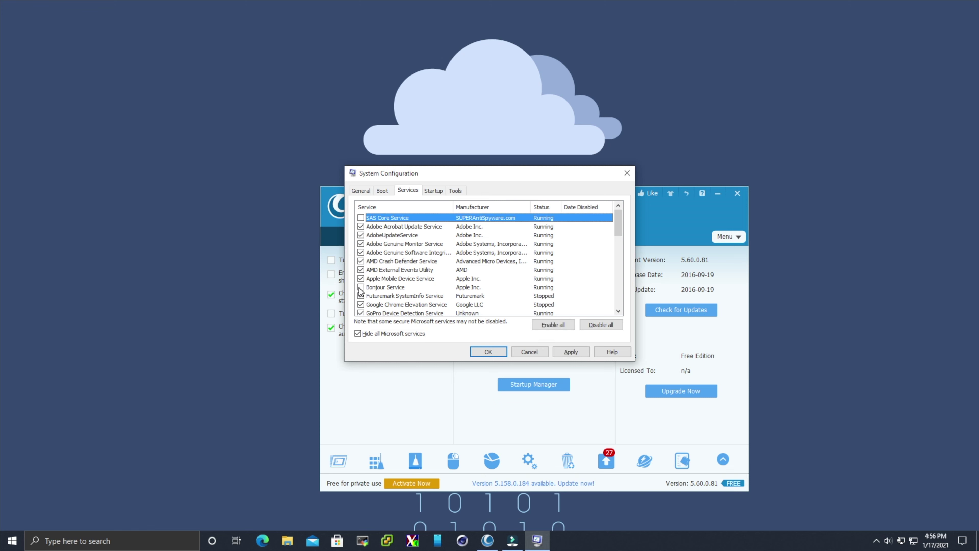
{"action": "left_click", "coordinate": [361, 313]}
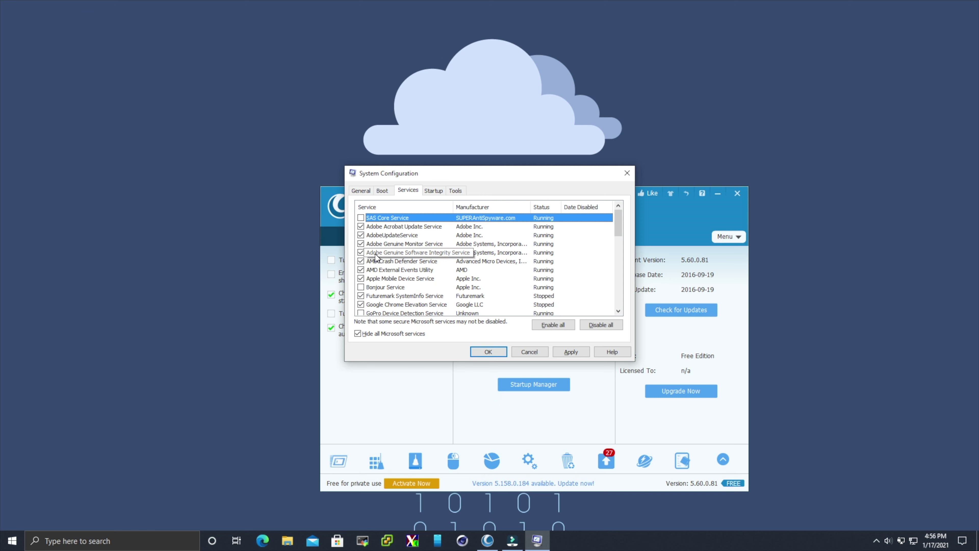
{"action": "scroll", "coordinate": [502, 266], "scroll_direction": "down", "scroll_amount": 10}
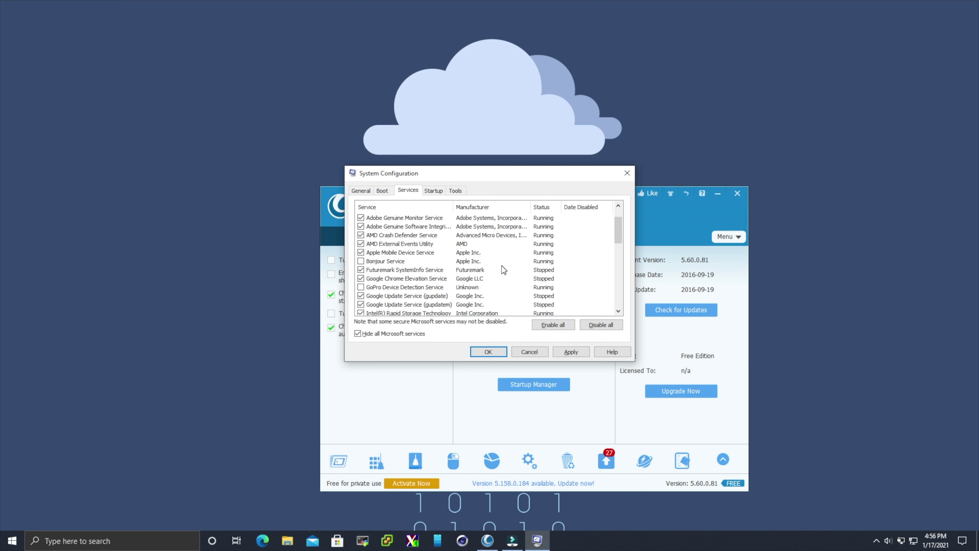
{"action": "left_click", "coordinate": [567, 351]}
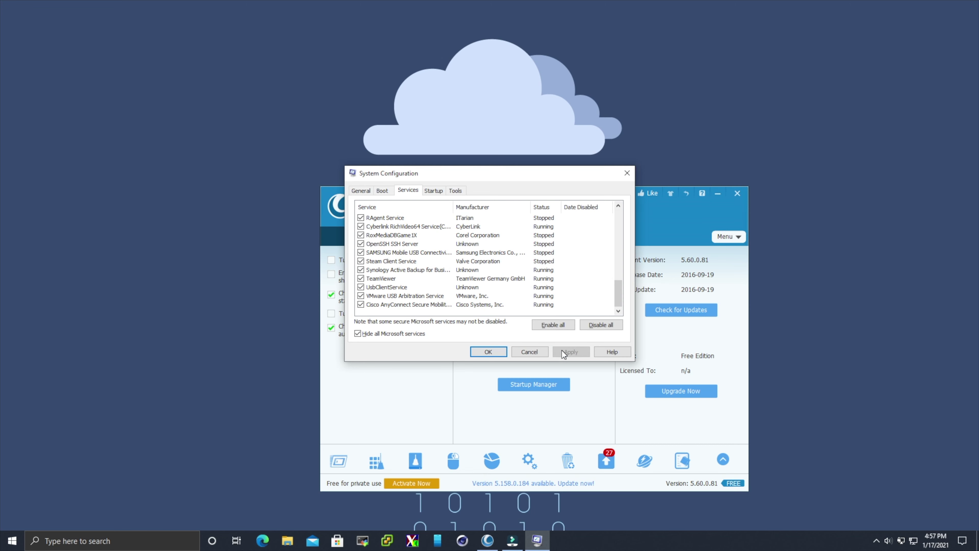
Open Task Manager's Startup list from msconfig and sort it by Status.
{"action": "left_click", "coordinate": [433, 191]}
{"action": "left_click", "coordinate": [488, 223]}
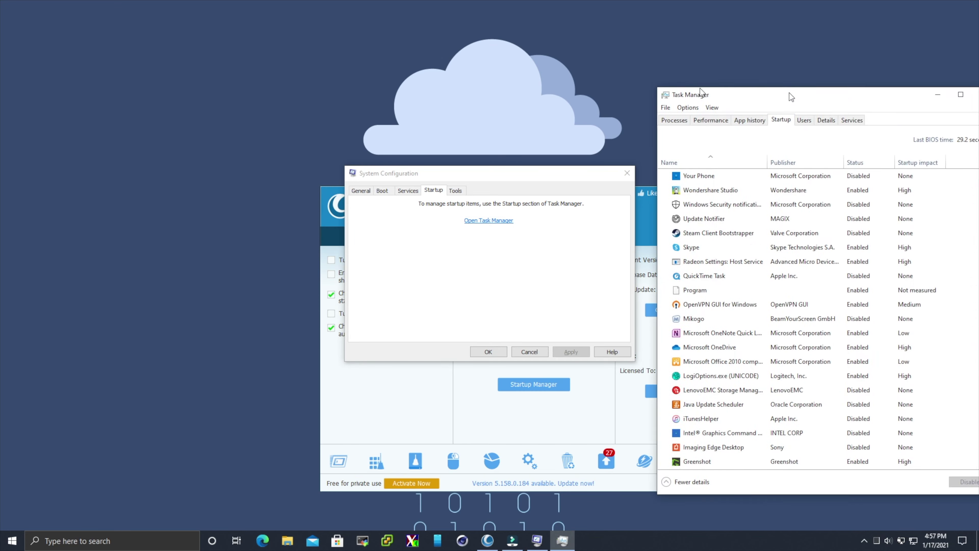
{"action": "left_click_drag", "start_coordinate": [663, 82], "coordinate": [441, 70]}
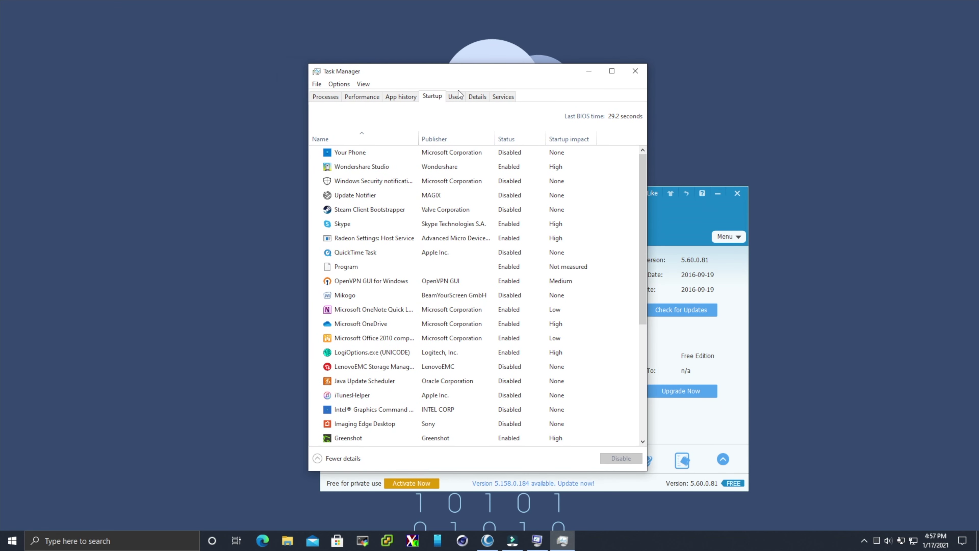
{"action": "left_click", "coordinate": [509, 139]}
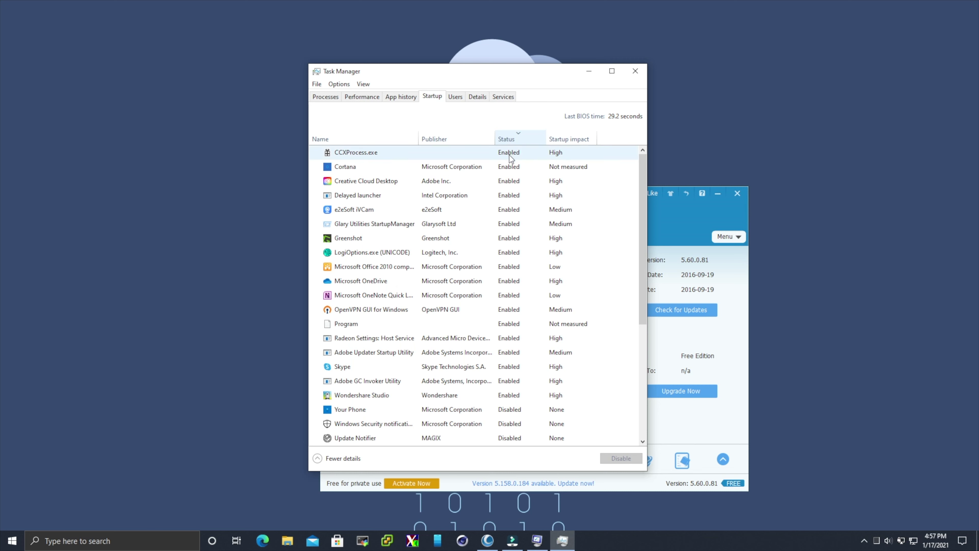
Disable LogiOptions and Microsoft OneDrive from launching at startup.
{"action": "left_click", "coordinate": [516, 253]}
{"action": "left_click", "coordinate": [618, 458]}
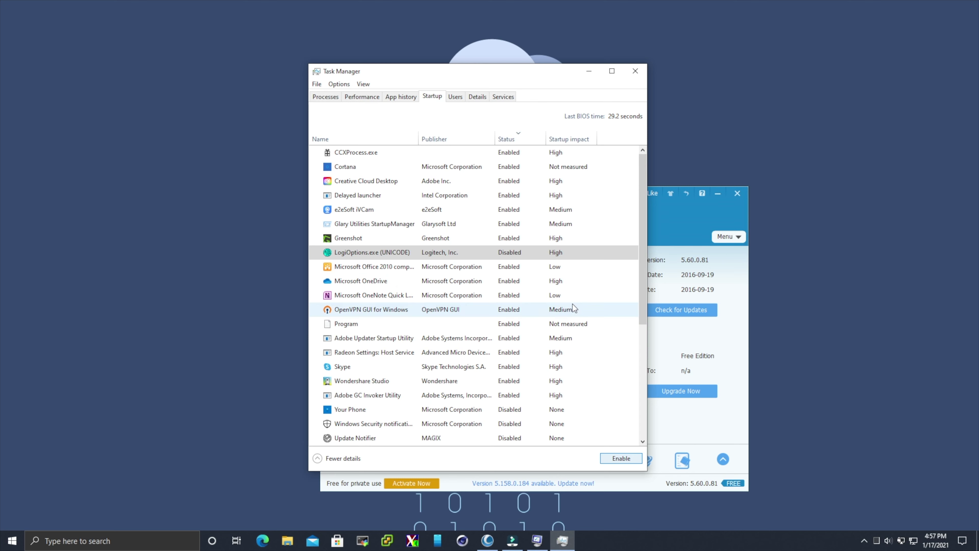
{"action": "left_click", "coordinate": [566, 285]}
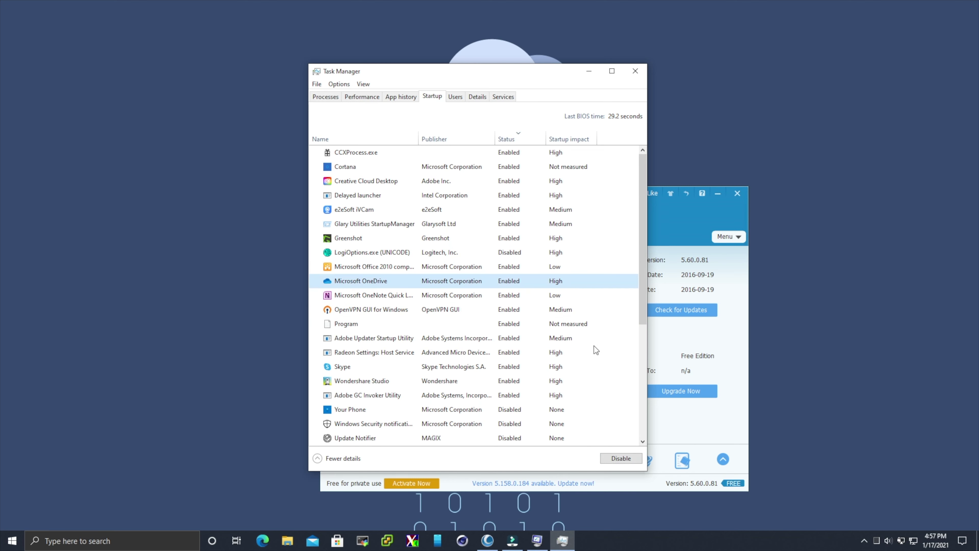
{"action": "left_click", "coordinate": [622, 459]}
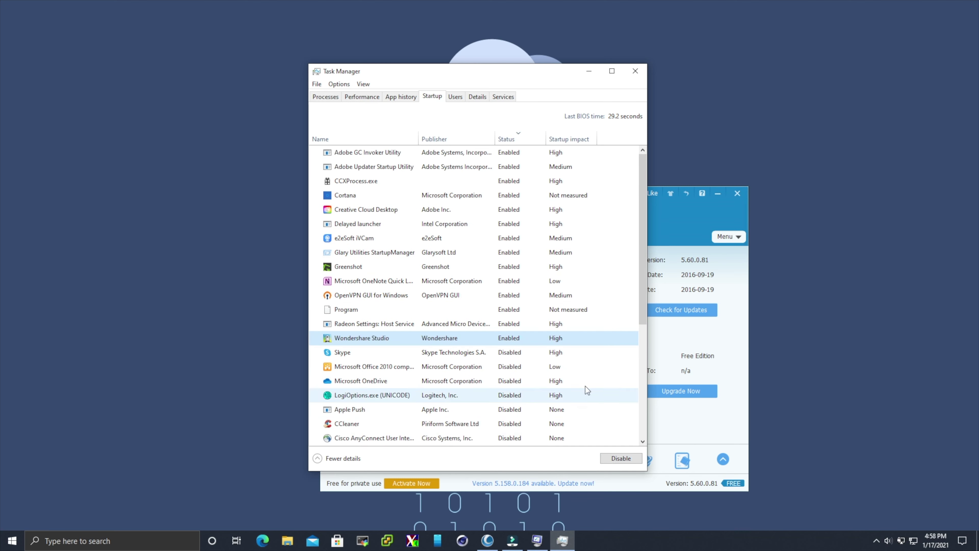
Close Task Manager, accept System Configuration with OK, and choose Restart.
{"action": "left_click", "coordinate": [636, 71]}
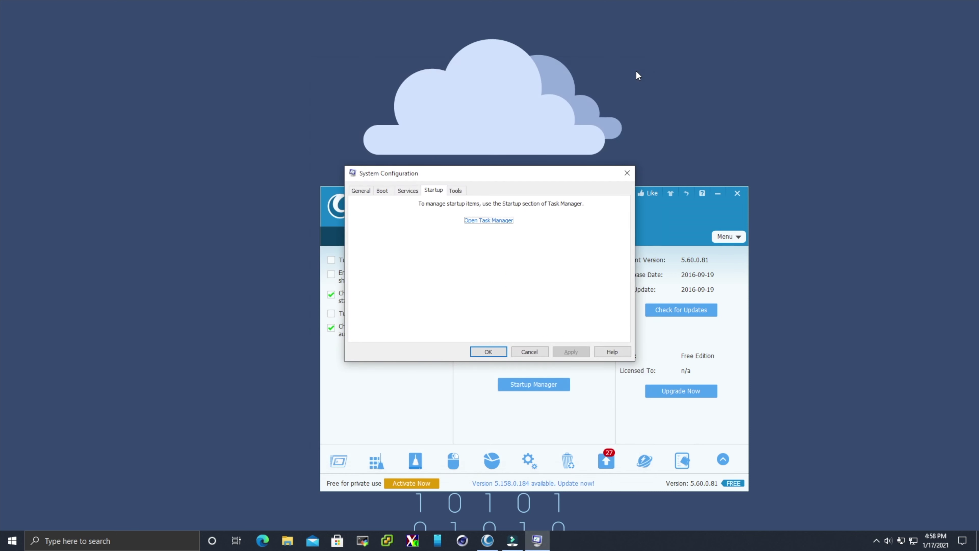
{"action": "left_click", "coordinate": [492, 354]}
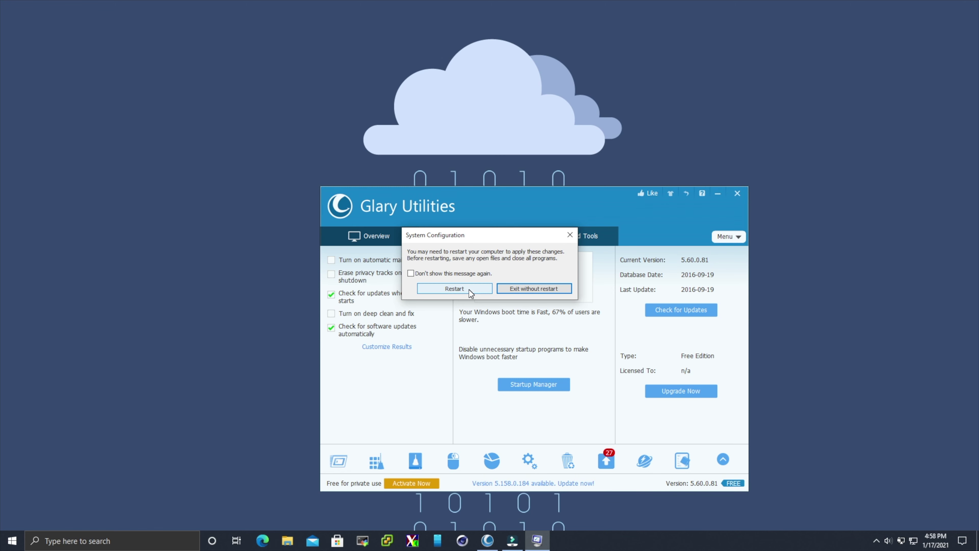
{"action": "left_click", "coordinate": [469, 290]}
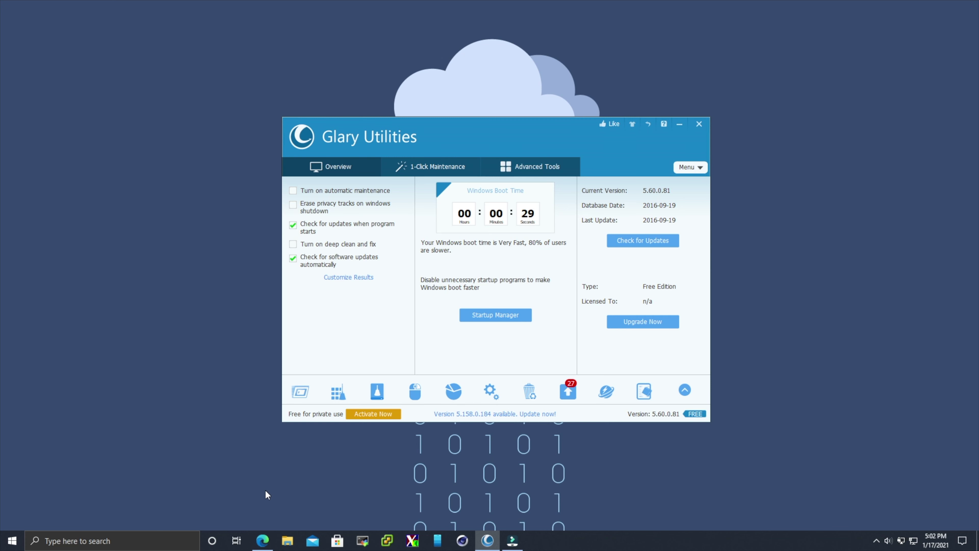
{"action": "left_click", "coordinate": [263, 541]}
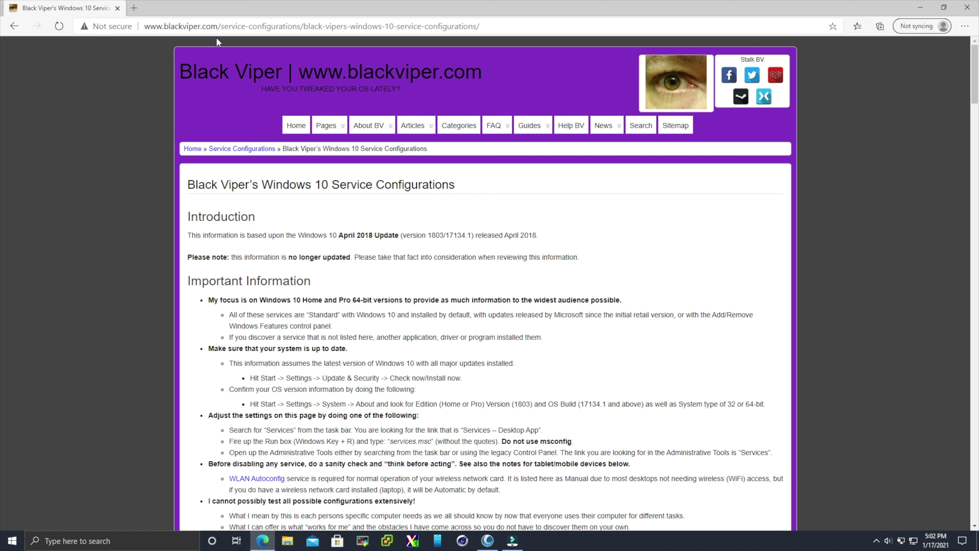
Scroll Black Viper's page to the Windows 10 services table with Safe and Tweaked settings.
{"action": "left_click", "coordinate": [187, 24]}
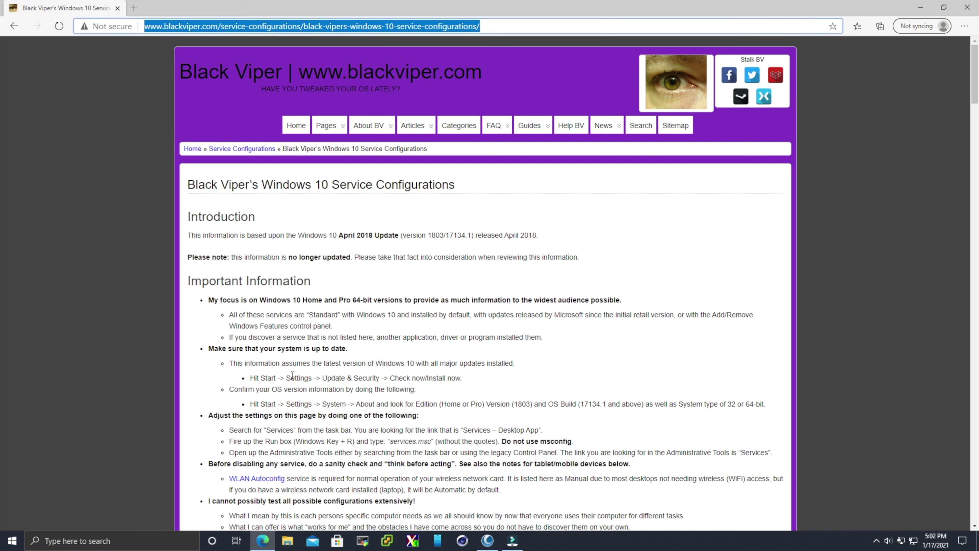
{"action": "scroll", "coordinate": [292, 375], "scroll_direction": "down", "scroll_amount": 20}
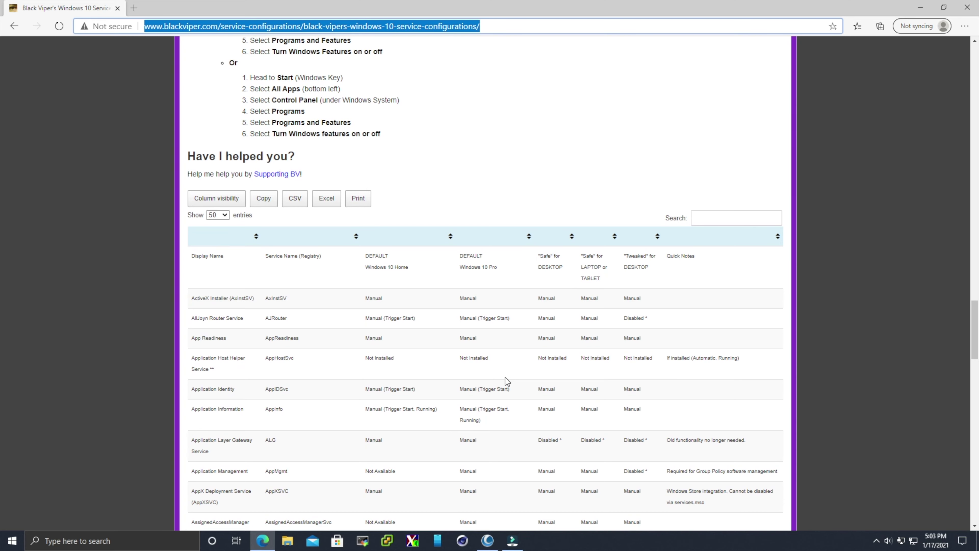
{"action": "scroll", "coordinate": [505, 378], "scroll_direction": "down", "scroll_amount": 2}
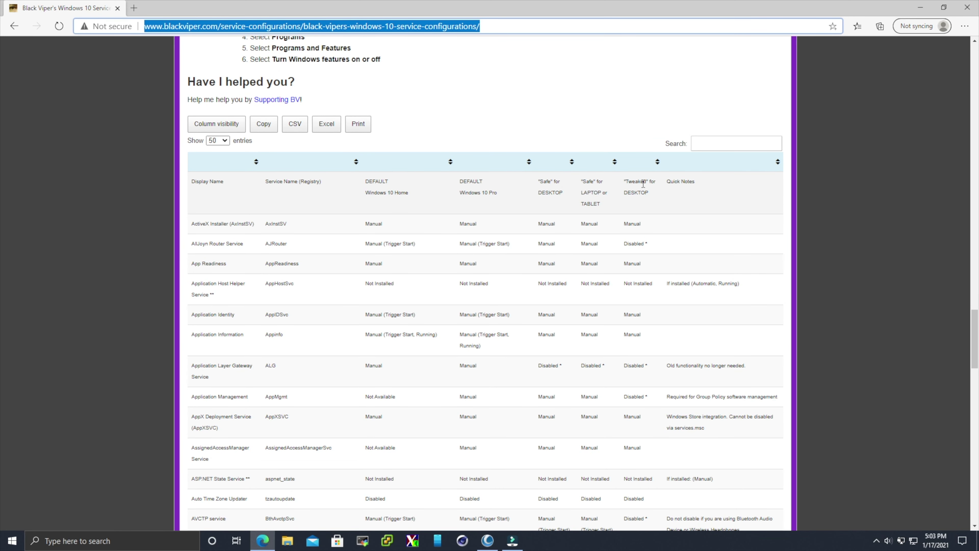
{"action": "left_click", "coordinate": [88, 416]}
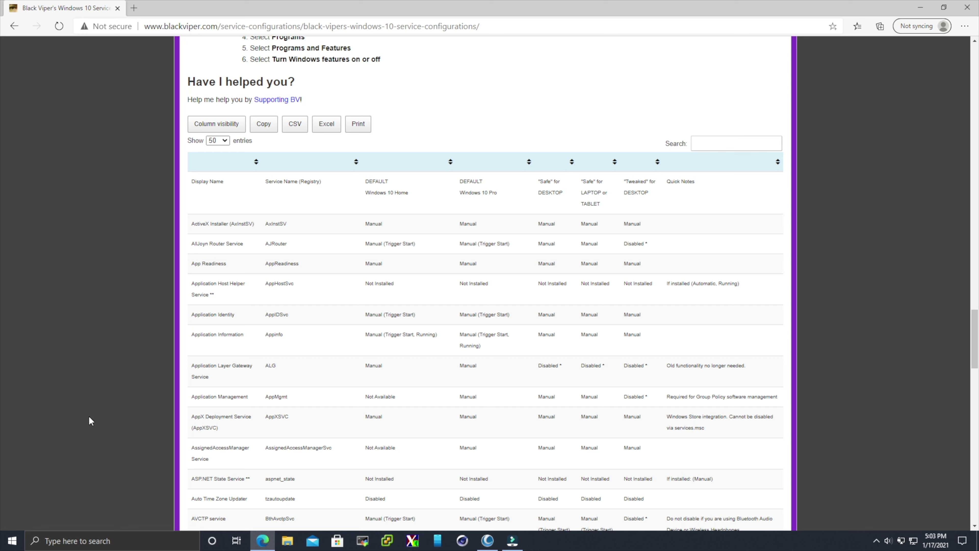
Run services.msc and open Adobe Acrobat Update Service's Startup type list, currently Automatic.
{"action": "key", "text": "super+r"}
{"action": "type", "text": "services.msc"}
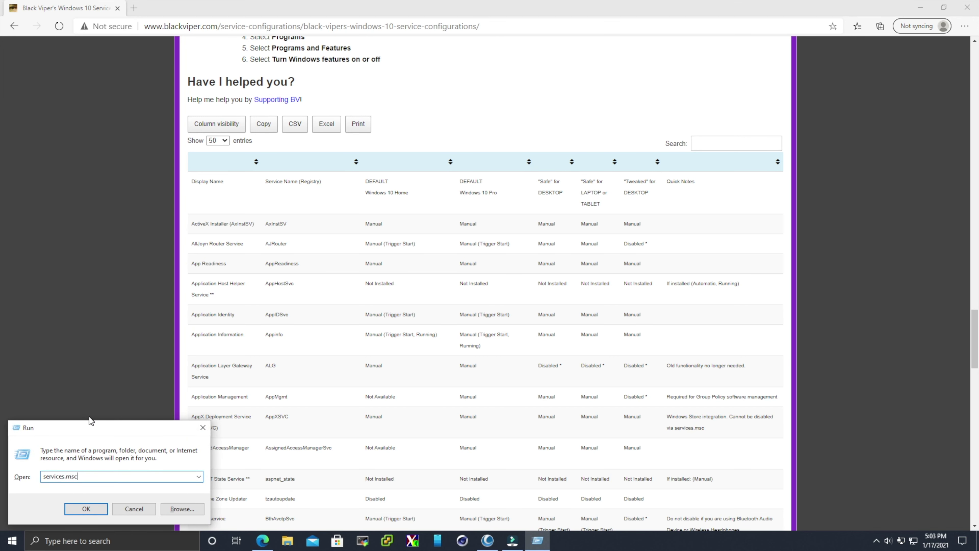
{"action": "key", "text": "Return"}
{"action": "left_click", "coordinate": [263, 89]}
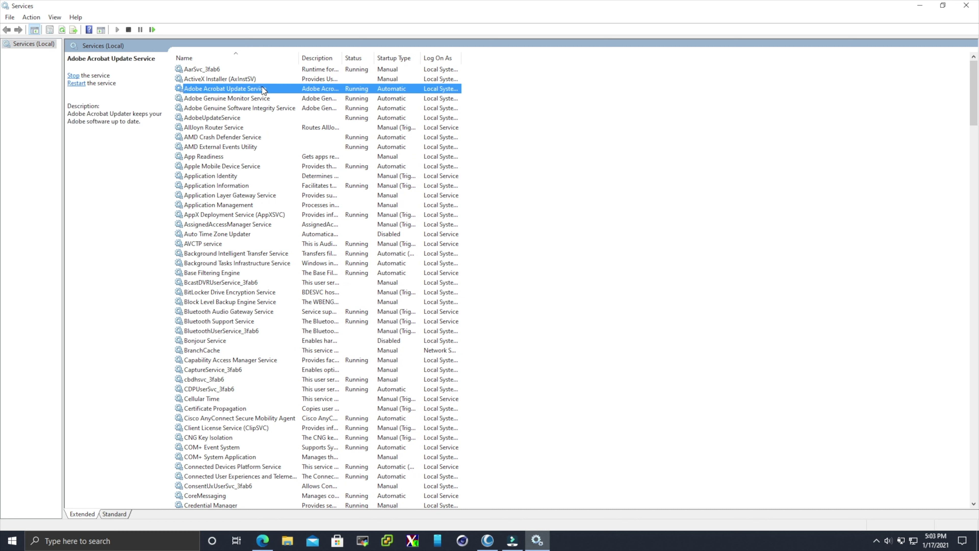
{"action": "double_click", "coordinate": [398, 91]}
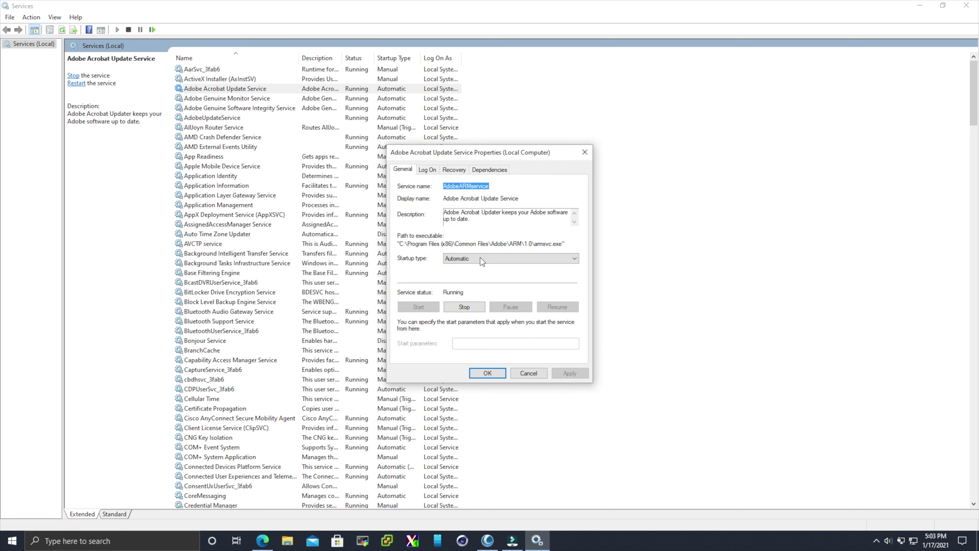
{"action": "left_click", "coordinate": [481, 258]}
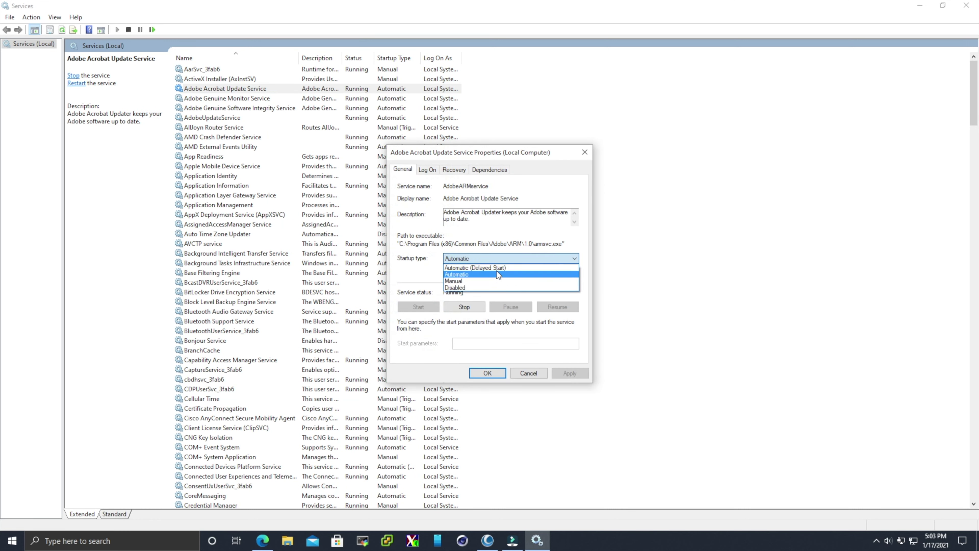